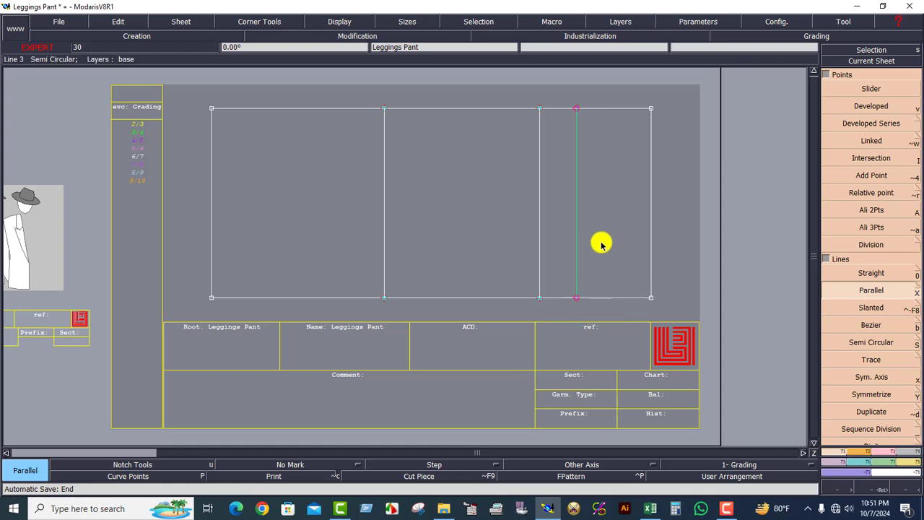
{"action": "left_click_drag", "start_coordinate": [626, 98], "coordinate": [665, 295]}
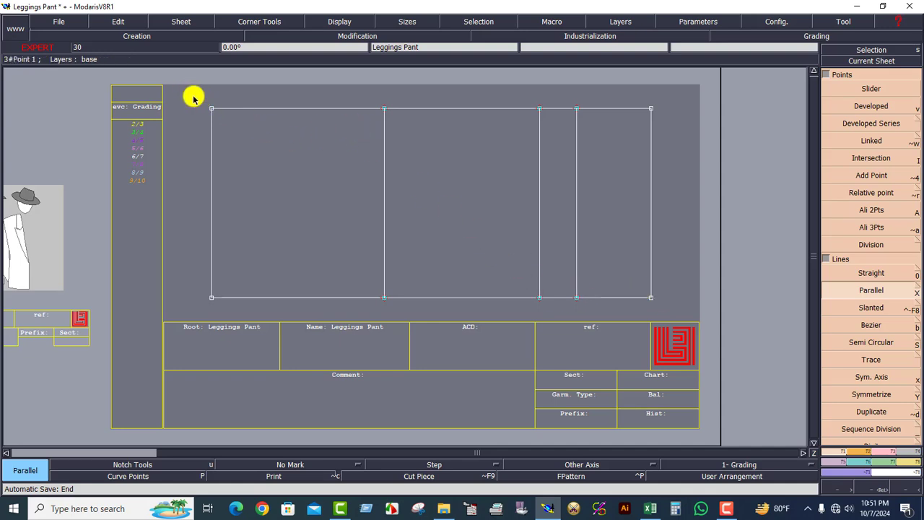
{"action": "left_click_drag", "start_coordinate": [194, 98], "coordinate": [670, 305]}
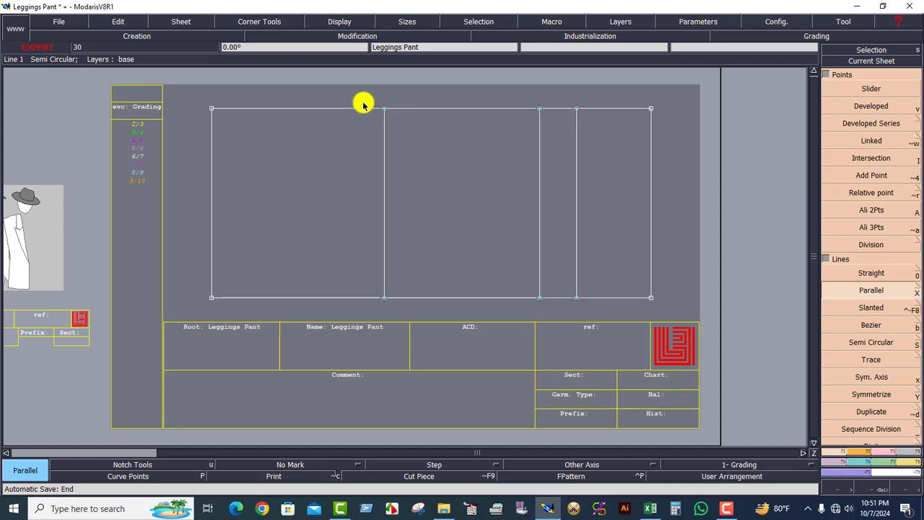
{"action": "left_click_drag", "start_coordinate": [361, 103], "coordinate": [435, 325]}
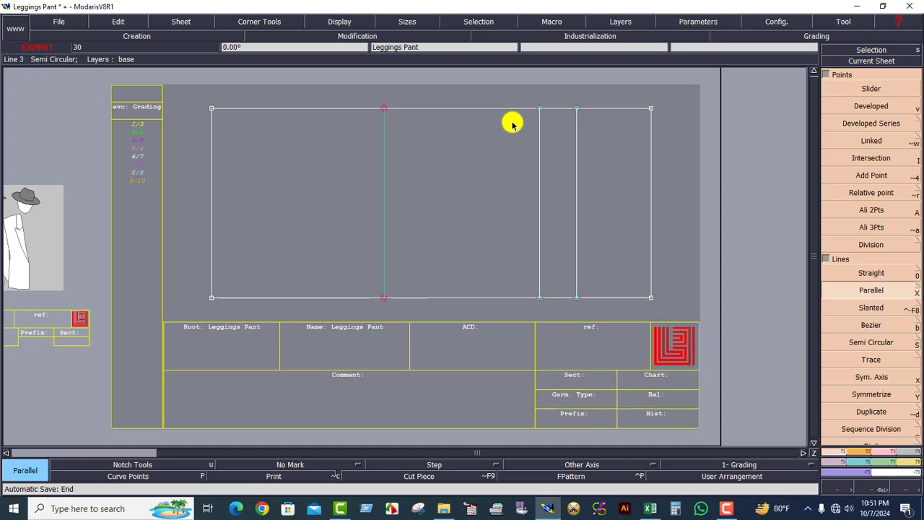
{"action": "left_click_drag", "start_coordinate": [605, 284], "coordinate": [629, 327]}
{"action": "left_click", "coordinate": [620, 265]}
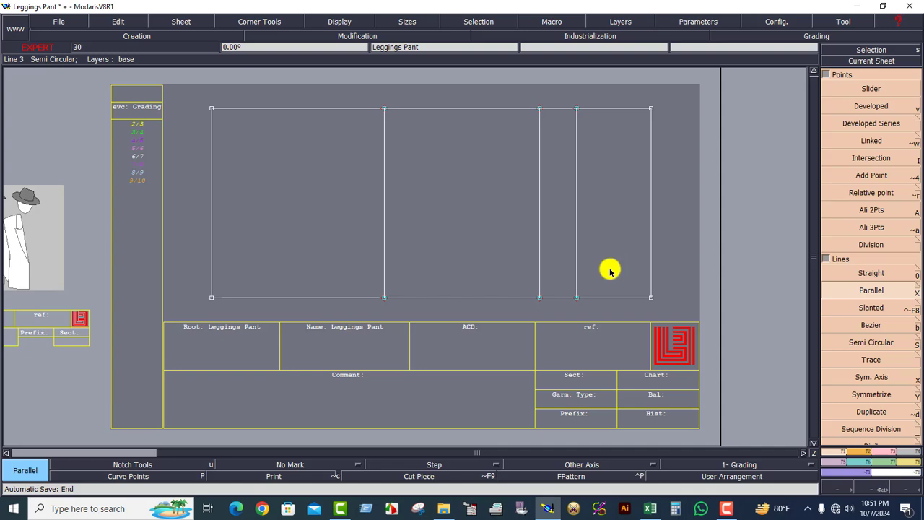
Switch to the Excel measurement chart and fill the 1/2 Leg Opening row green from column B to column G.
{"action": "left_click", "coordinate": [648, 512]}
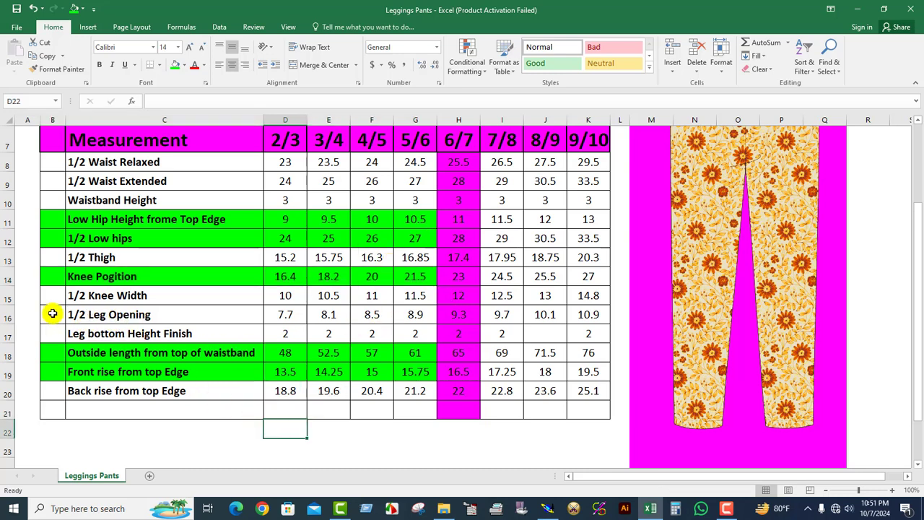
{"action": "left_click_drag", "start_coordinate": [52, 314], "coordinate": [412, 314]}
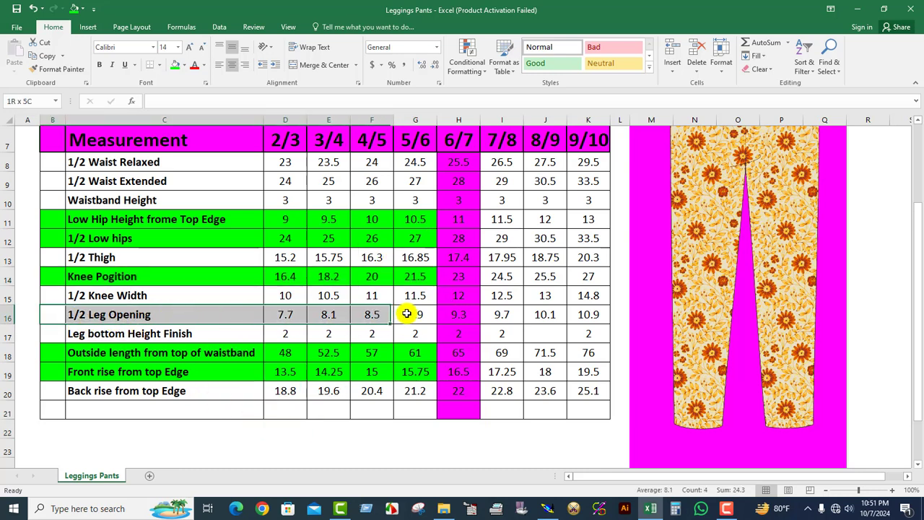
{"action": "left_click", "coordinate": [176, 68]}
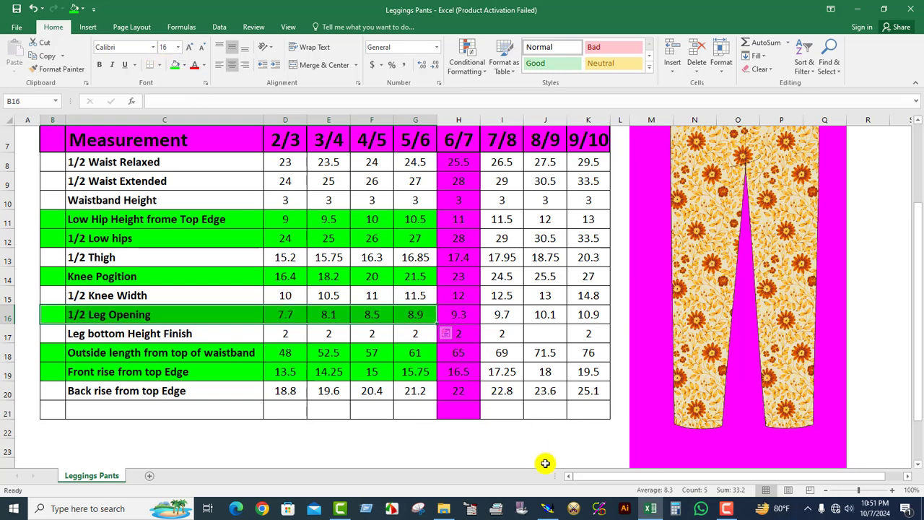
Switch to Modaris and add a developed point on the hem line, 9.30 cm from its lower end.
{"action": "left_click", "coordinate": [545, 508]}
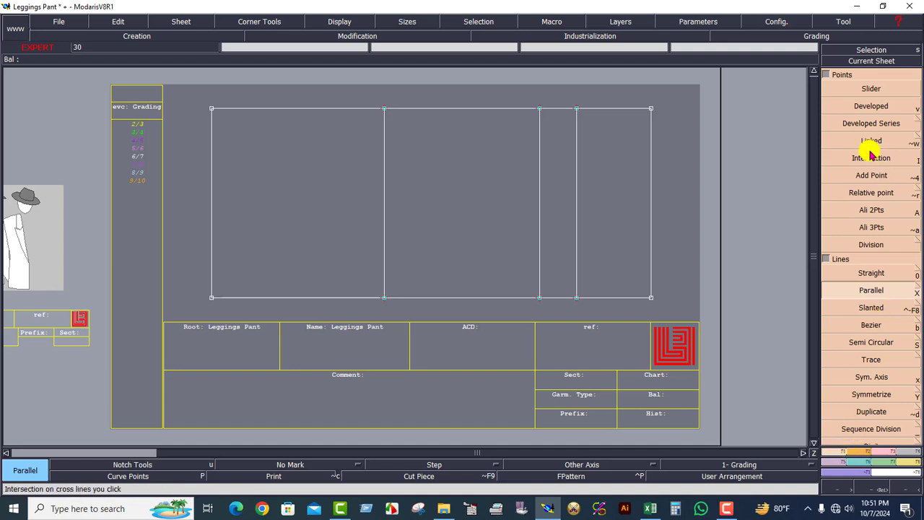
{"action": "left_click", "coordinate": [872, 105]}
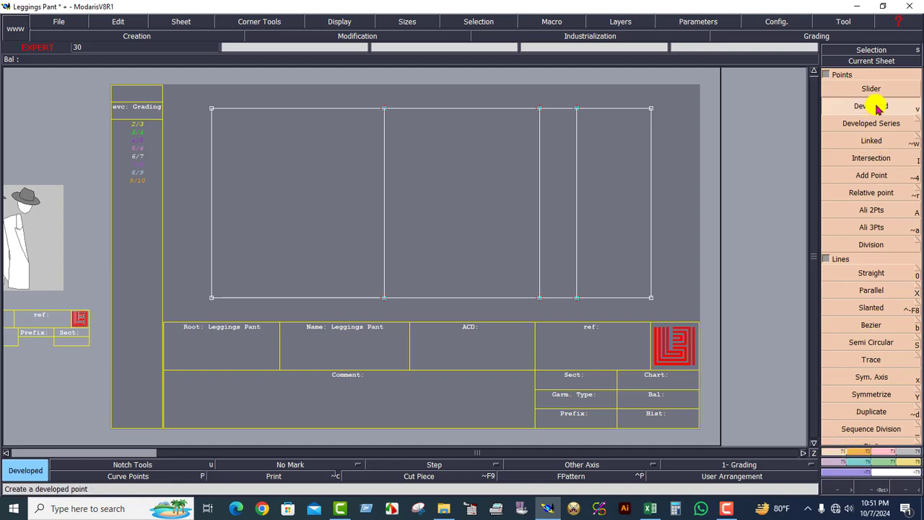
{"action": "left_click", "coordinate": [208, 299]}
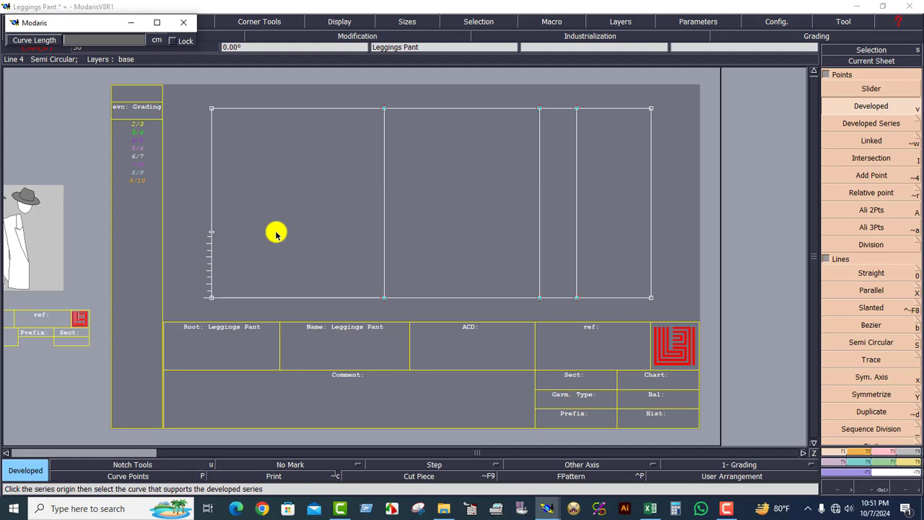
{"action": "key", "text": "Return"}
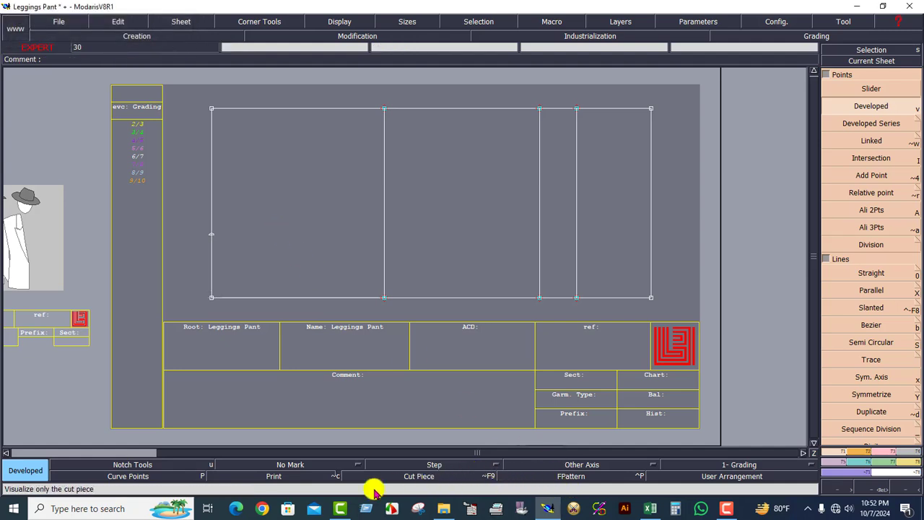
Switch to Excel and fill the 1/2 Knee Width row green from column B to column G.
{"action": "left_click", "coordinate": [651, 508]}
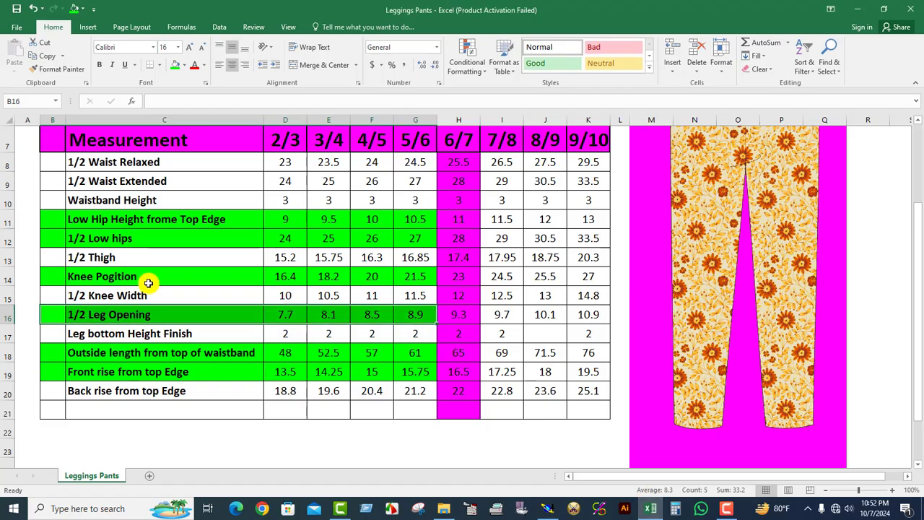
{"action": "scroll", "coordinate": [148, 282], "scroll_direction": "up", "scroll_amount": 1}
{"action": "left_click_drag", "start_coordinate": [62, 355], "coordinate": [422, 354]}
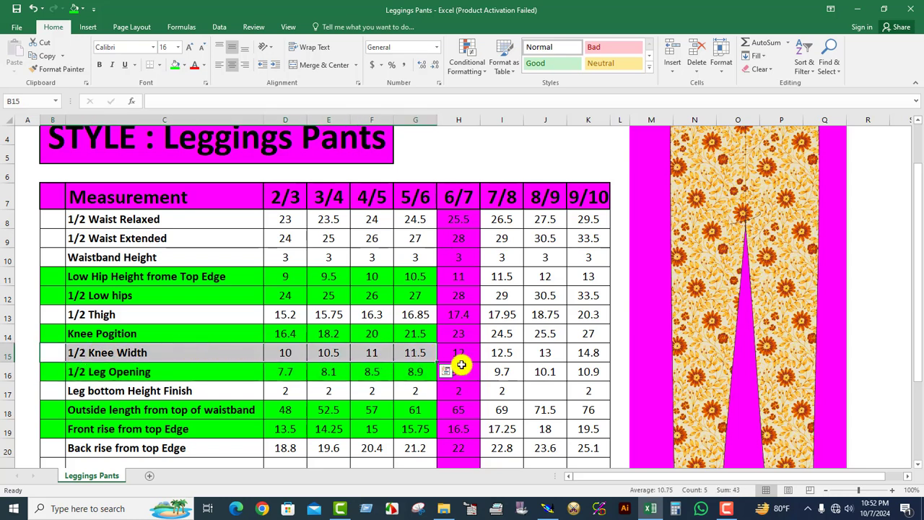
{"action": "left_click", "coordinate": [178, 67]}
Switch to Modaris and add a developed point on the knee line from its lower end, with curve length -12 cm.
{"action": "left_click", "coordinate": [547, 508]}
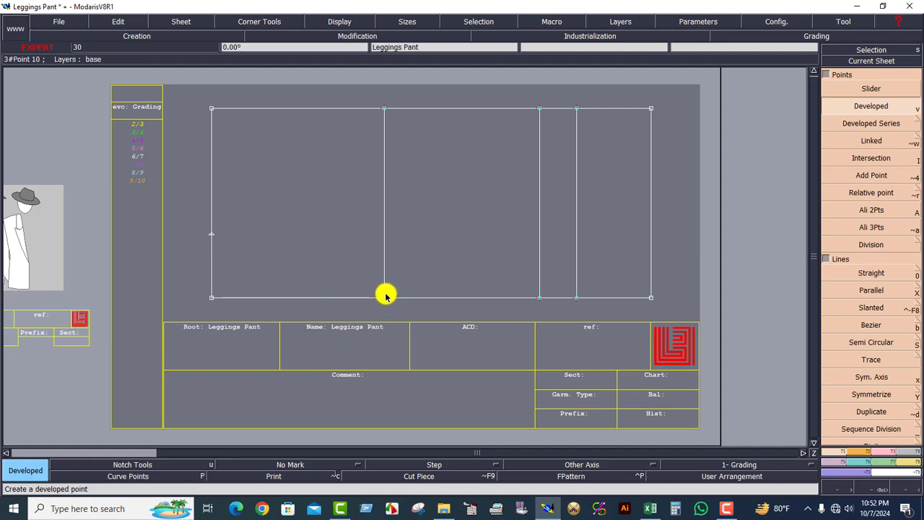
{"action": "left_click", "coordinate": [385, 298]}
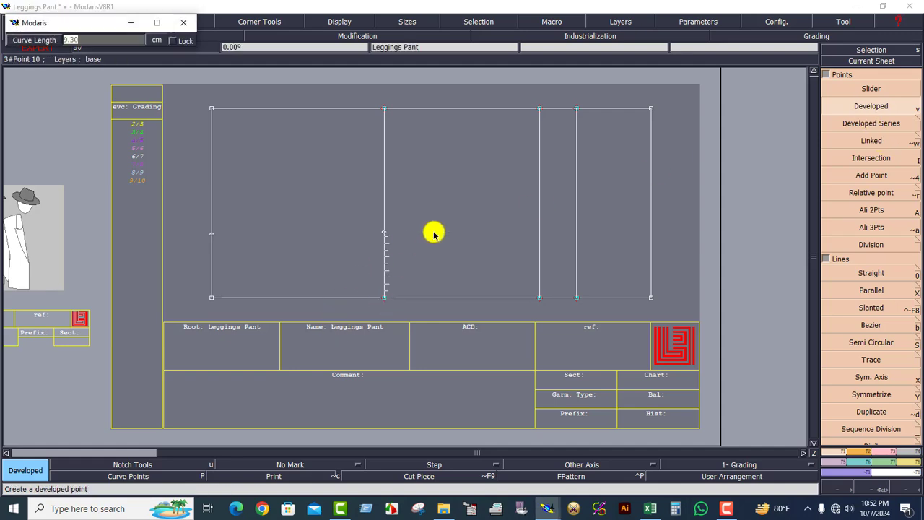
{"action": "type", "text": "-12"}
{"action": "key", "text": "Return"}
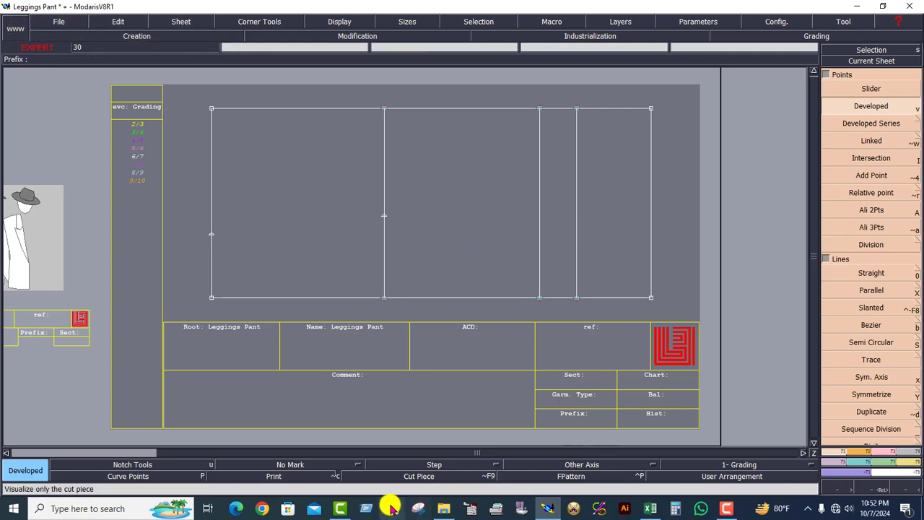
Switch to Excel and fill the 1/2 Thigh row green from column B to column G.
{"action": "left_click", "coordinate": [647, 509]}
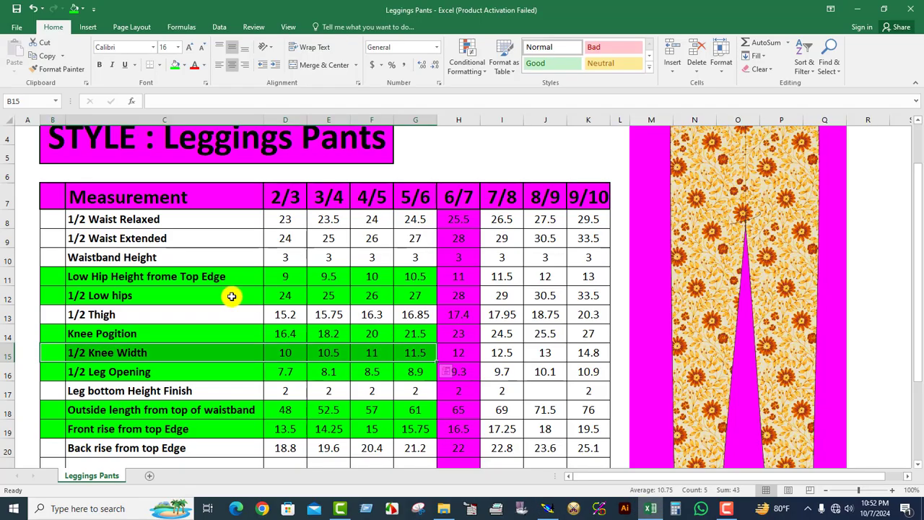
{"action": "left_click_drag", "start_coordinate": [53, 320], "coordinate": [427, 314]}
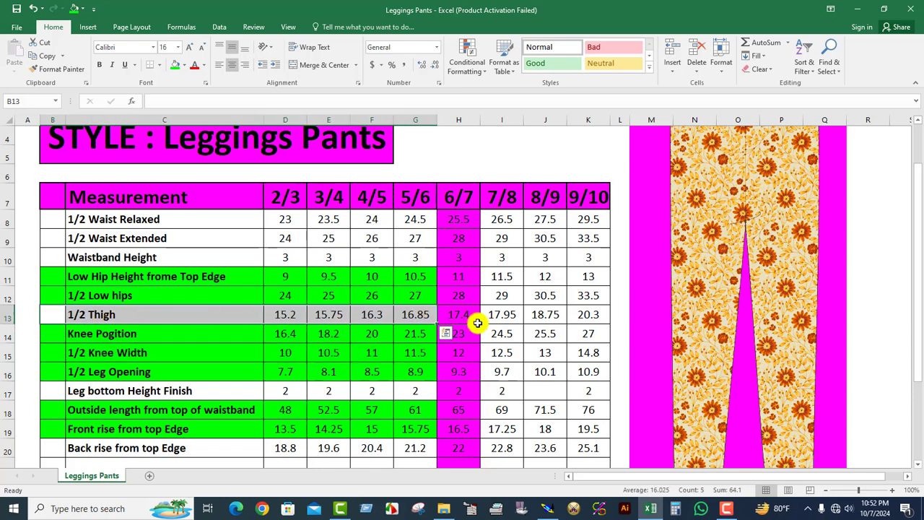
{"action": "left_click", "coordinate": [175, 65]}
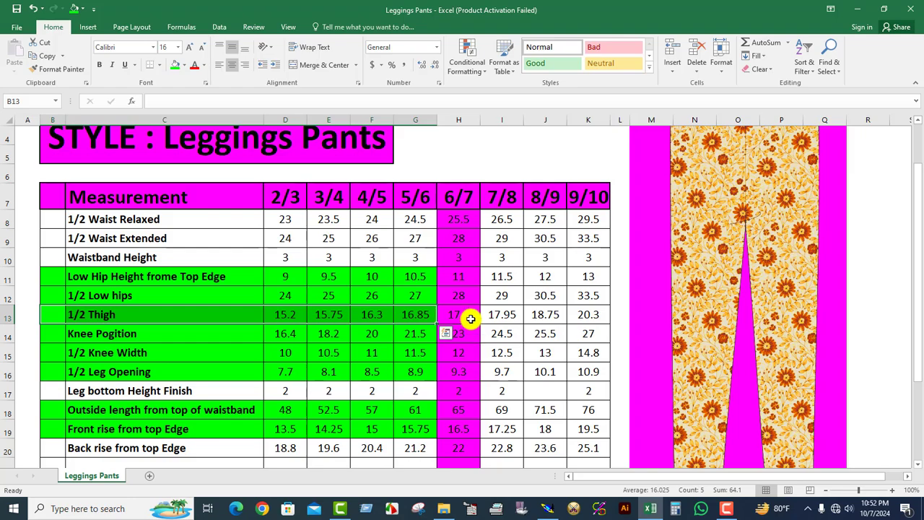
Switch to Modaris and add a developed point on the crotch line from its lower end, with curve length -17.40 cm.
{"action": "left_click", "coordinate": [547, 508]}
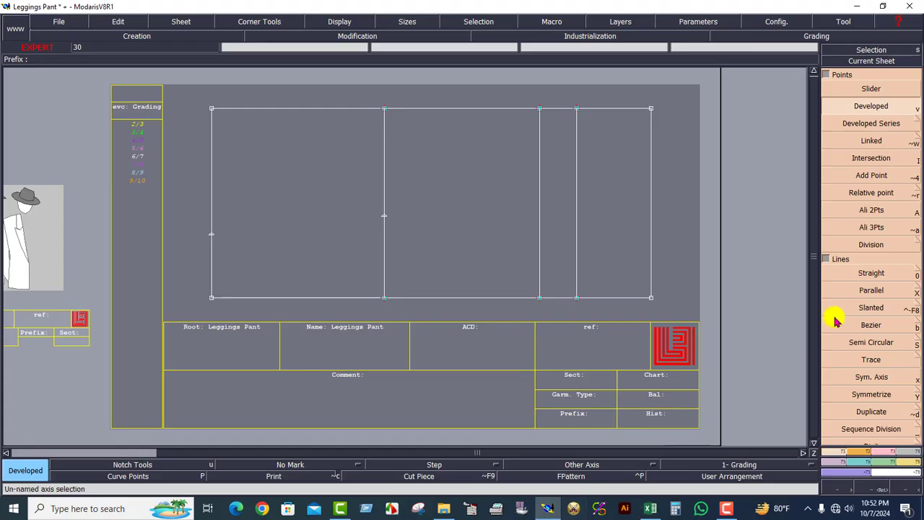
{"action": "left_click", "coordinate": [540, 298]}
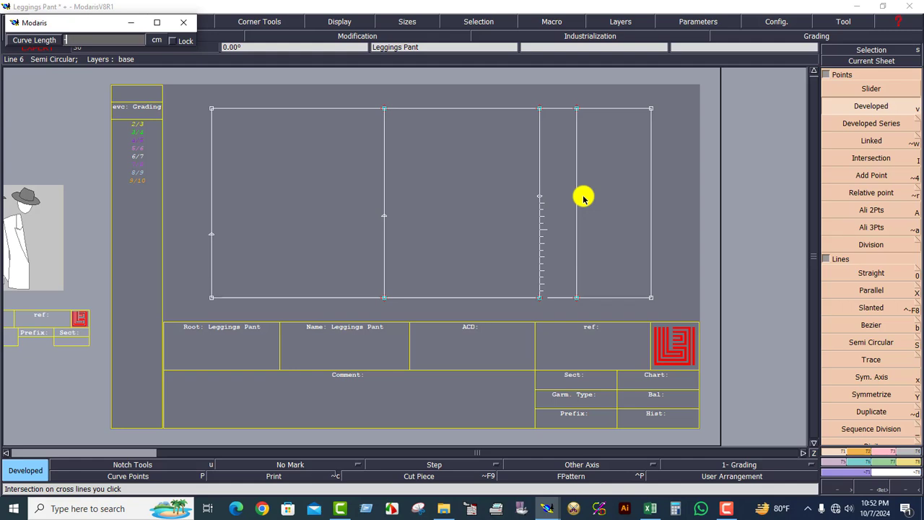
{"action": "key", "text": "Return"}
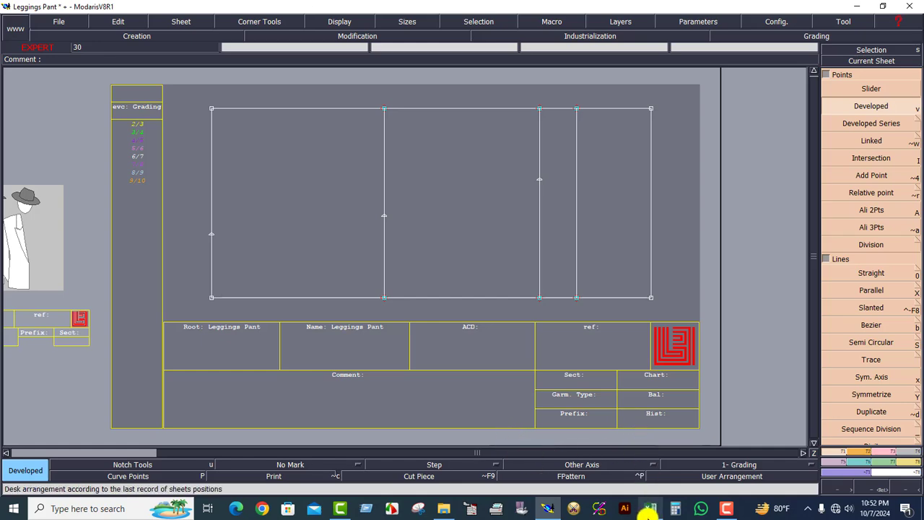
Check the size 6/7 value of 1/2 Low hips in Excel and add a developed point on the low hip line in Modaris from its lower end.
{"action": "left_click", "coordinate": [650, 508]}
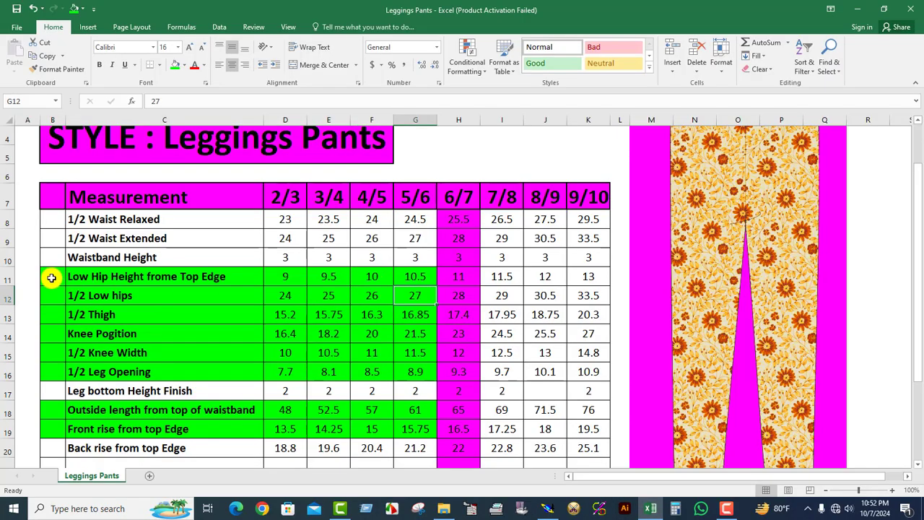
{"action": "left_click_drag", "start_coordinate": [51, 297], "coordinate": [434, 297]}
{"action": "left_click", "coordinate": [456, 295]}
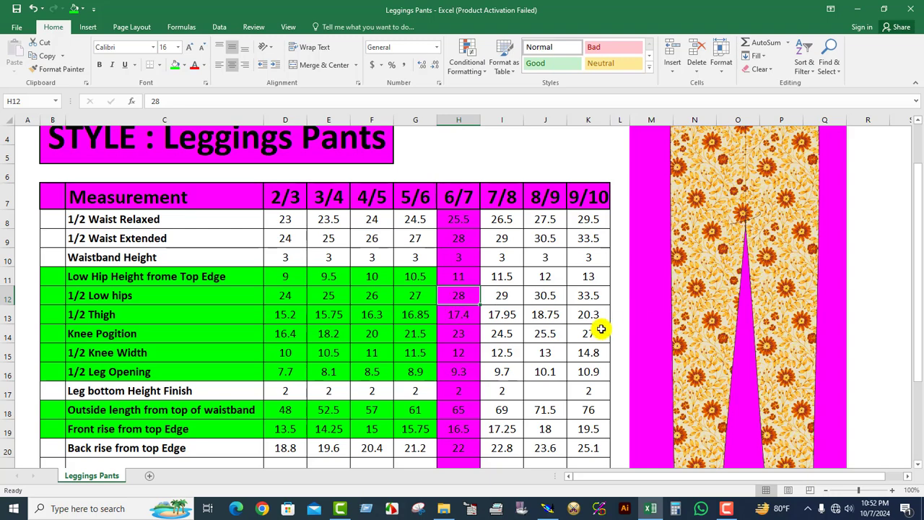
{"action": "scroll", "coordinate": [610, 327], "scroll_direction": "up", "scroll_amount": 1}
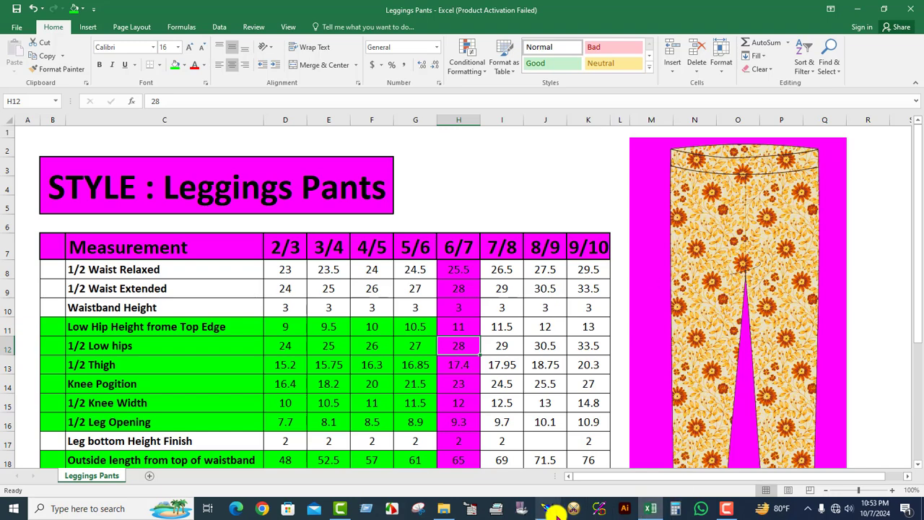
{"action": "mouse_move", "coordinate": [548, 511]}
{"action": "left_click", "coordinate": [553, 415]}
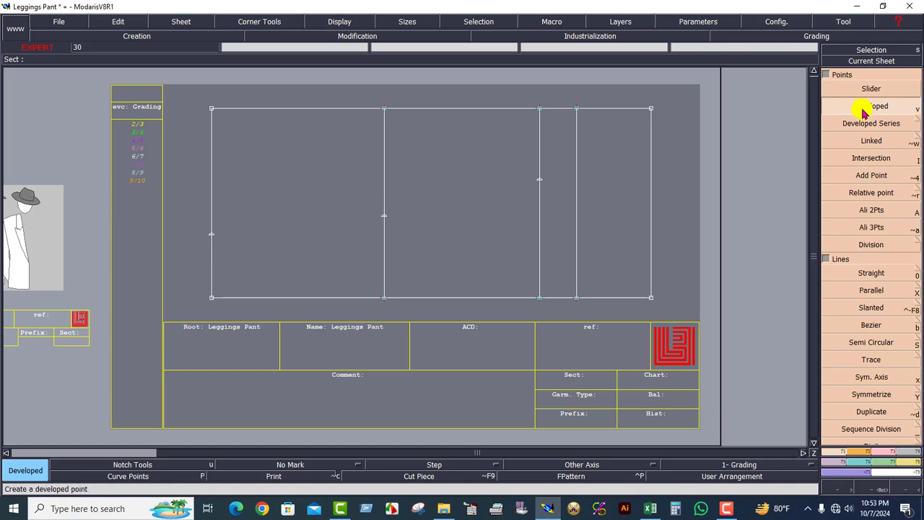
{"action": "left_click", "coordinate": [577, 299]}
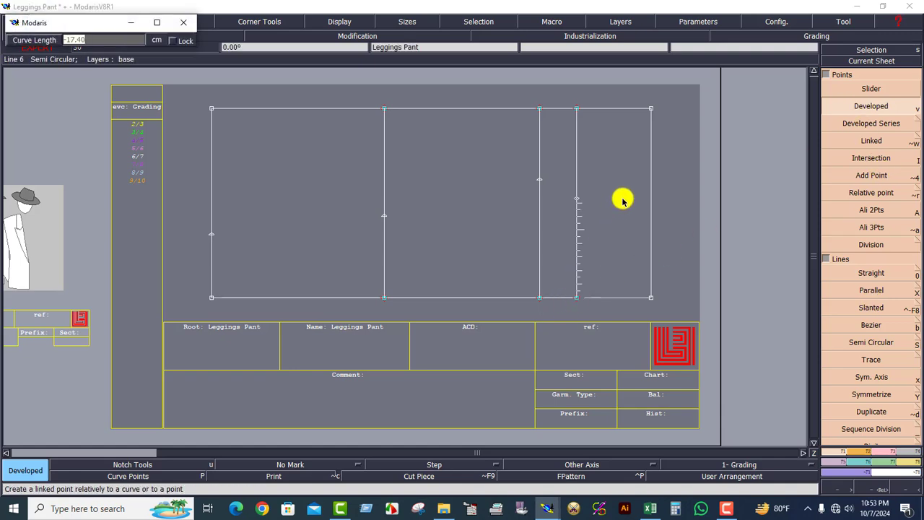
{"action": "key", "text": "Return"}
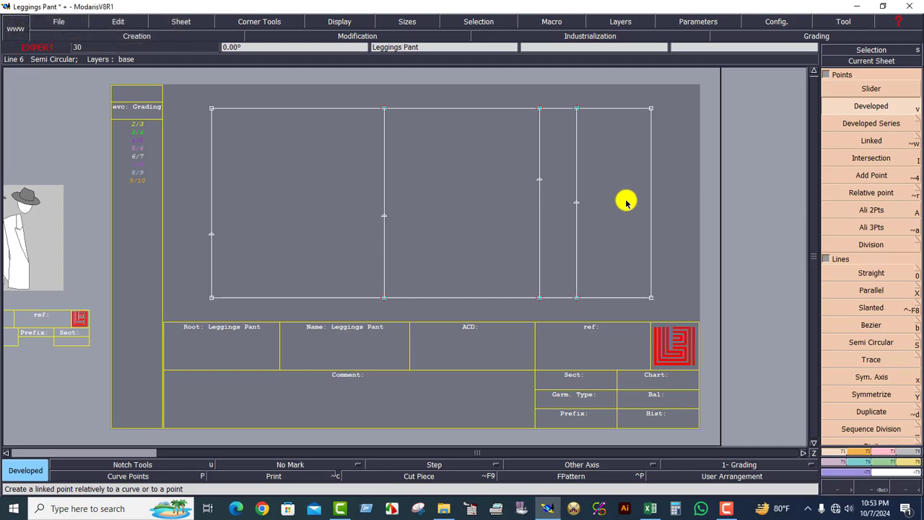
Switch to Excel and fill the 1/2 Waist Extended row green from column B to column G.
{"action": "left_click", "coordinate": [650, 507]}
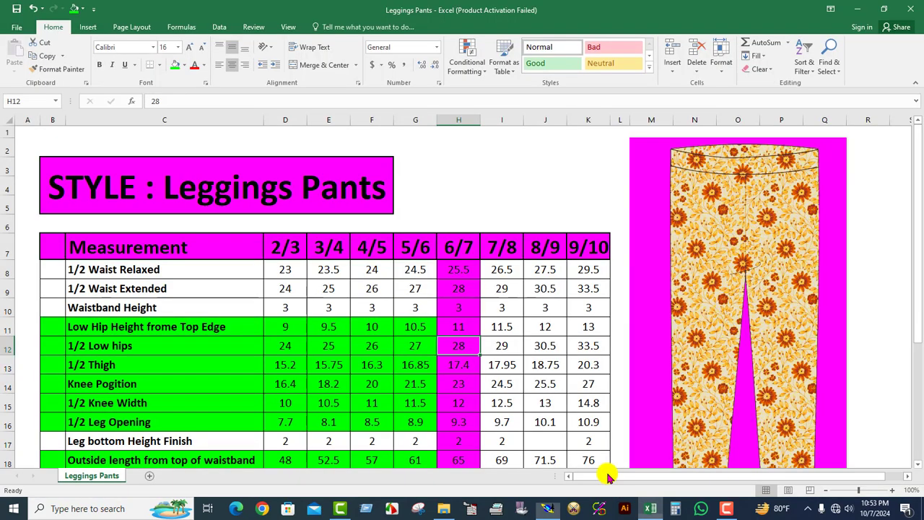
{"action": "left_click", "coordinate": [433, 294]}
{"action": "left_click_drag", "start_coordinate": [51, 289], "coordinate": [420, 286]}
{"action": "left_click", "coordinate": [175, 64]}
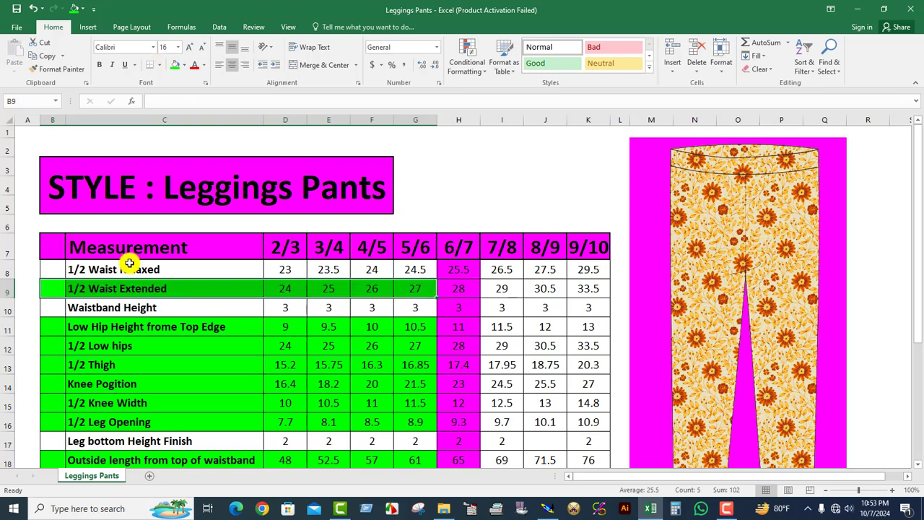
Check the size 6/7 values of 1/2 Waist Relaxed and 1/2 Waist Extended in the measurement chart.
{"action": "left_click_drag", "start_coordinate": [43, 267], "coordinate": [421, 269]}
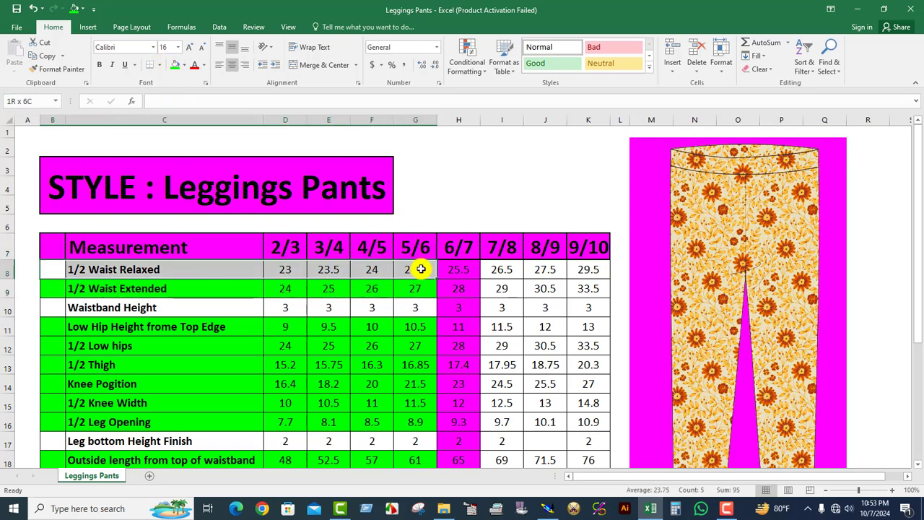
{"action": "left_click", "coordinate": [462, 272]}
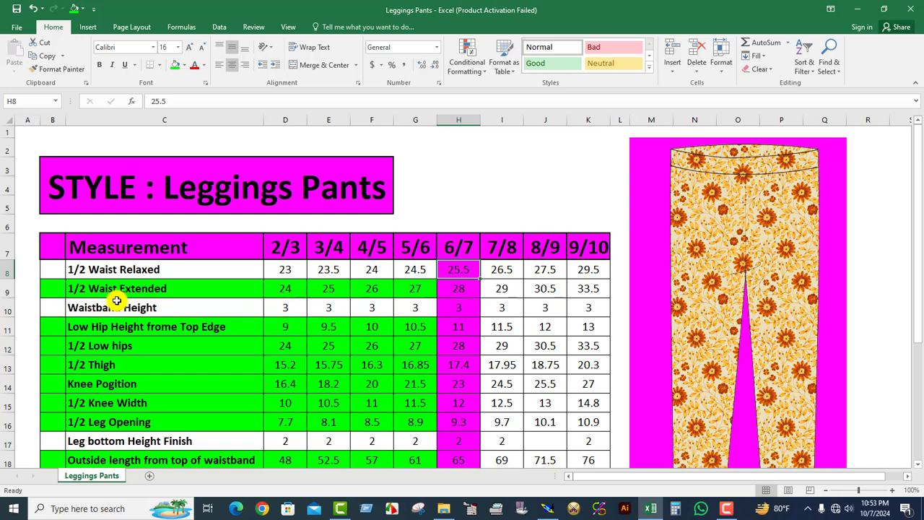
{"action": "left_click_drag", "start_coordinate": [46, 289], "coordinate": [464, 290]}
{"action": "left_click", "coordinate": [464, 290]}
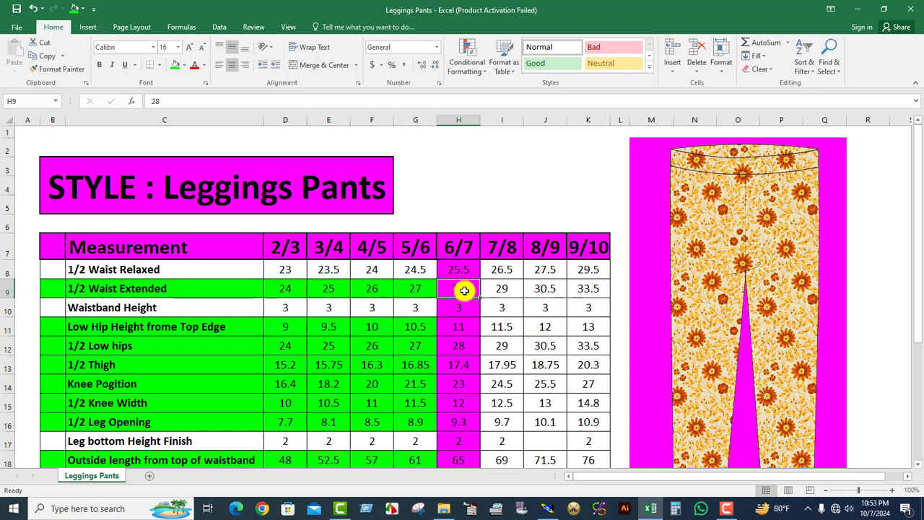
Switch to Modaris and add a developed point on the waist line from its lower end, with curve length -14 cm.
{"action": "left_click", "coordinate": [547, 508]}
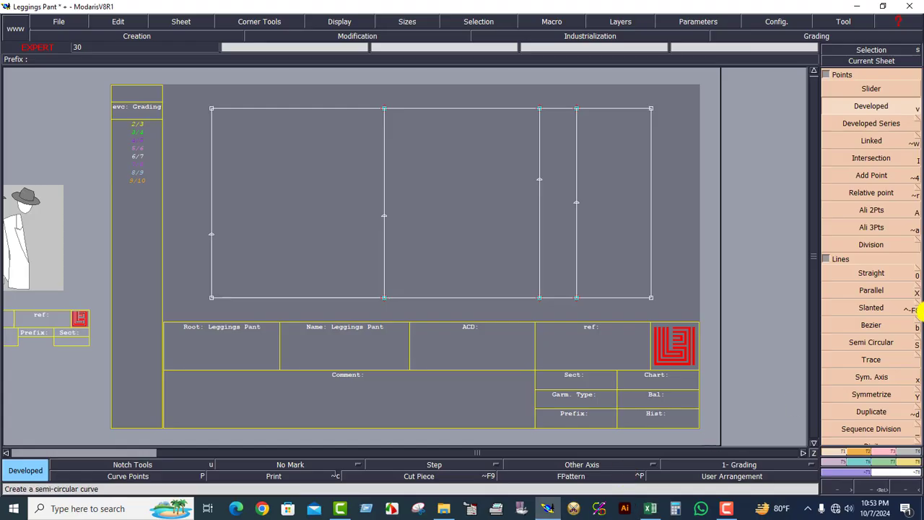
{"action": "left_click", "coordinate": [651, 298]}
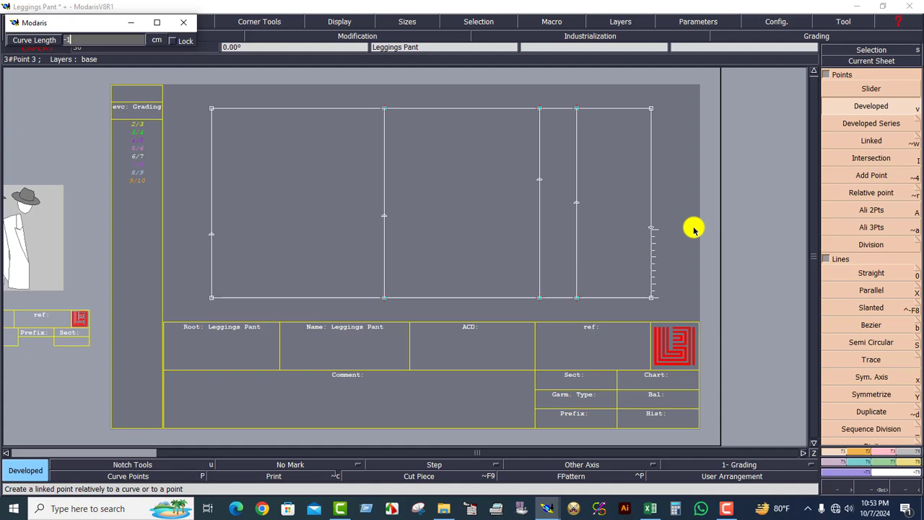
{"action": "type", "text": "-14"}
{"action": "key", "text": "Return"}
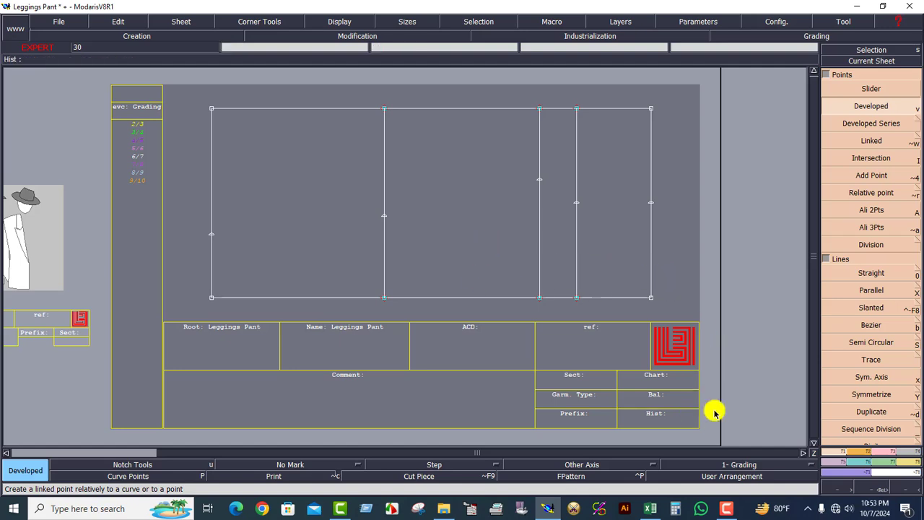
Use Insert Point to insert the developed width points into the leg opening, knee, crotch, low hip and waist lines.
{"action": "left_click", "coordinate": [883, 454]}
{"action": "left_click", "coordinate": [871, 291]}
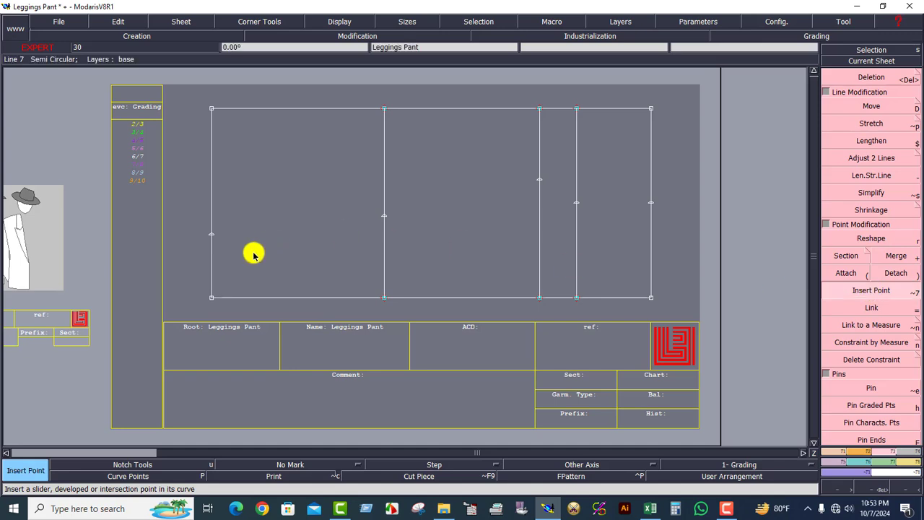
{"action": "left_click", "coordinate": [211, 236]}
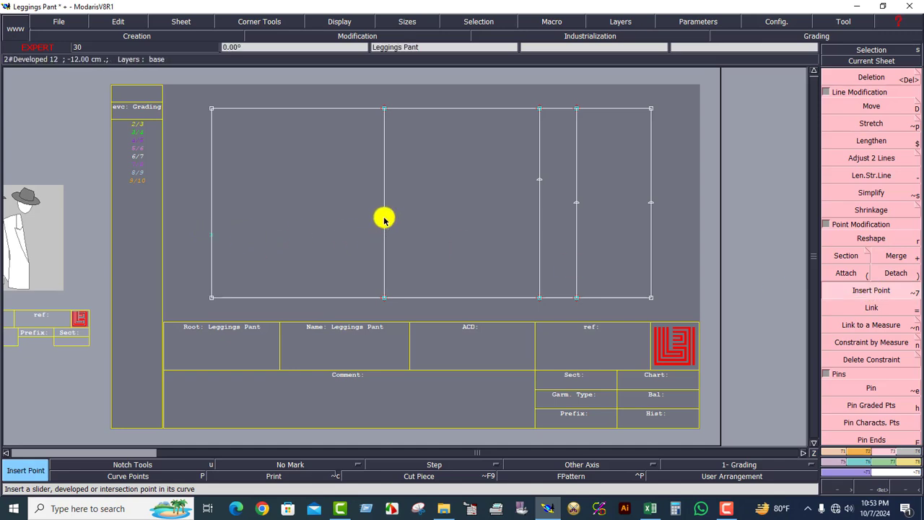
{"action": "left_click", "coordinate": [540, 180]}
{"action": "left_click", "coordinate": [577, 204]}
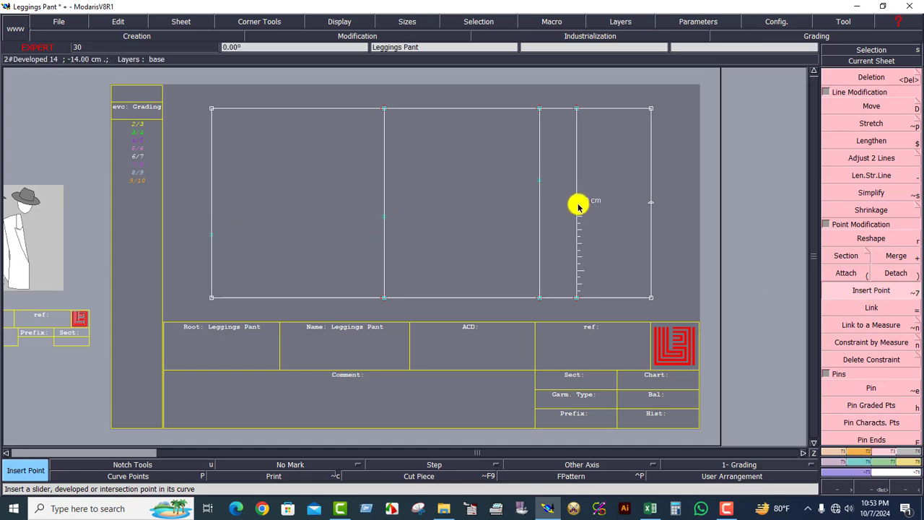
{"action": "left_click", "coordinate": [650, 203]}
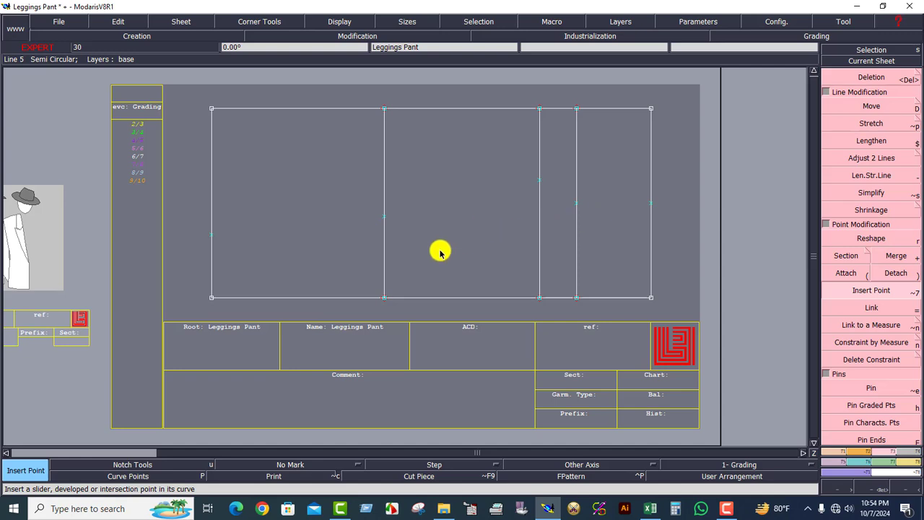
{"action": "left_click_drag", "start_coordinate": [192, 101], "coordinate": [658, 312]}
{"action": "left_click", "coordinate": [611, 241]}
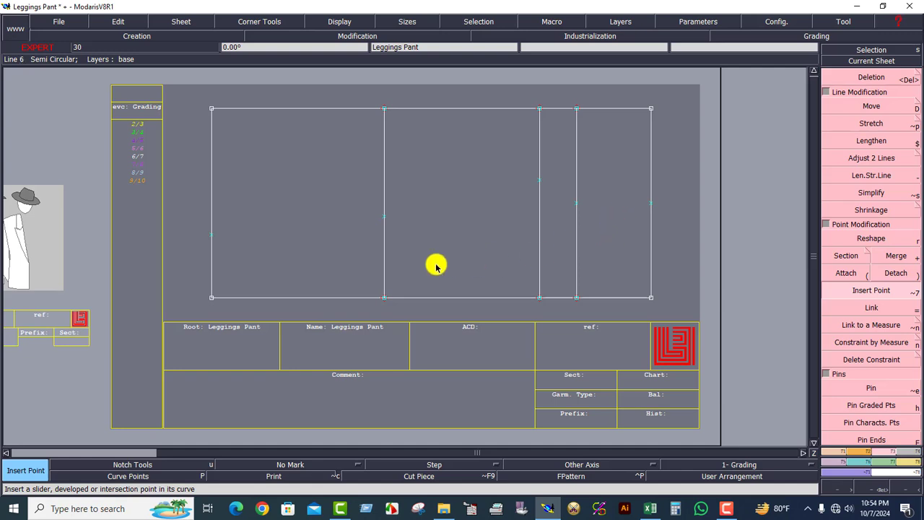
{"action": "left_click", "coordinate": [576, 203]}
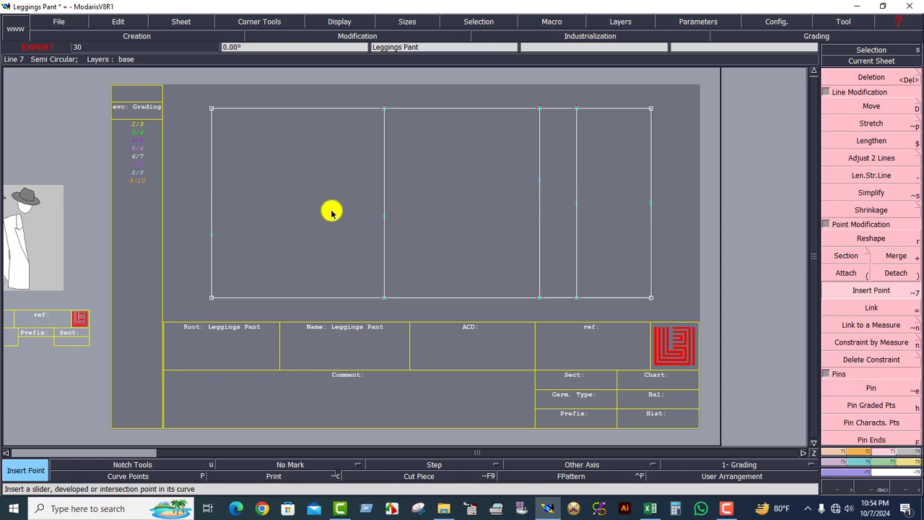